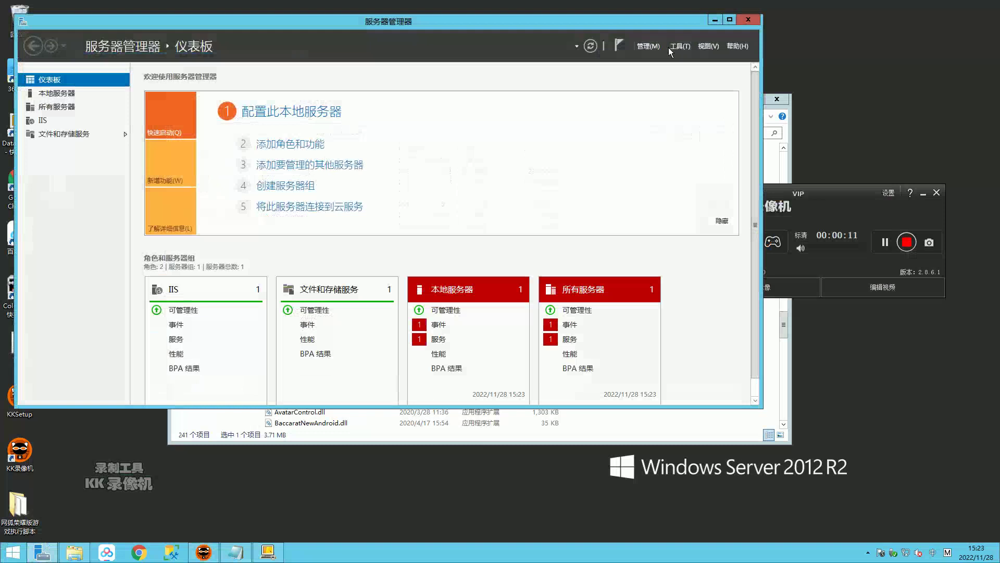
Step: Open Server Manager's Tools menu of administrative tools
left_click(855, 201)
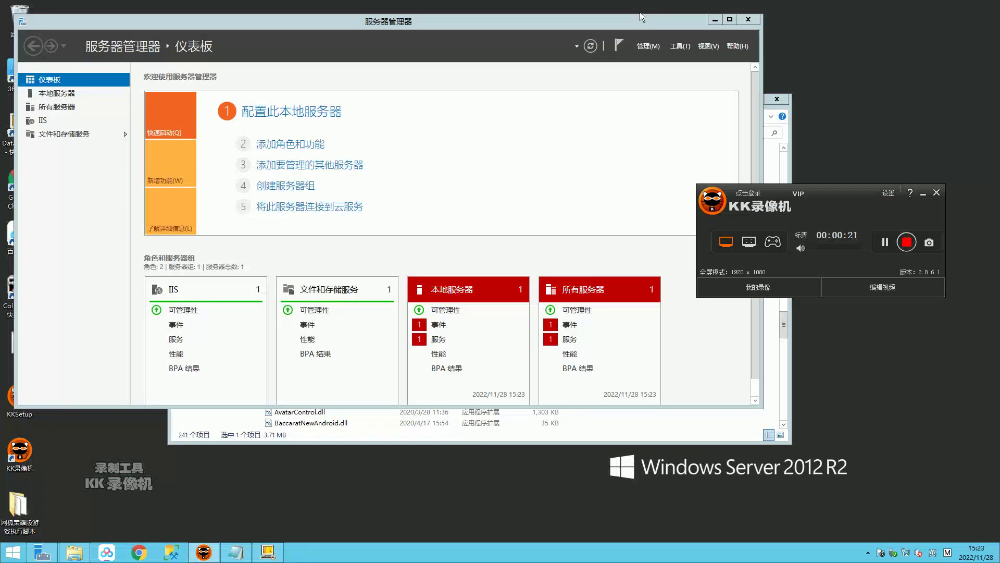
left_click(680, 49)
Step: Launch IIS Manager and expand the local server to show its Sites list
left_click(708, 59)
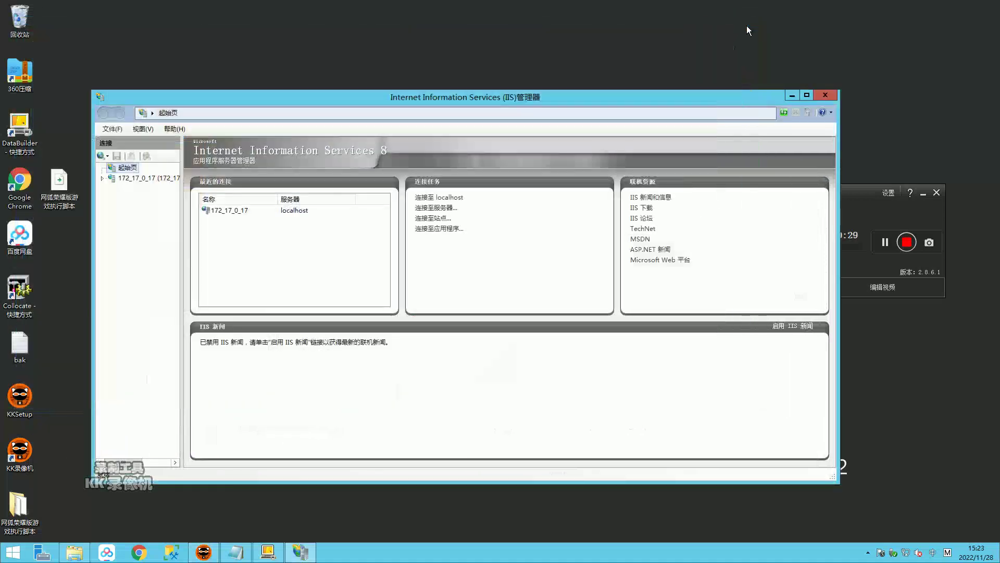
left_click(128, 180)
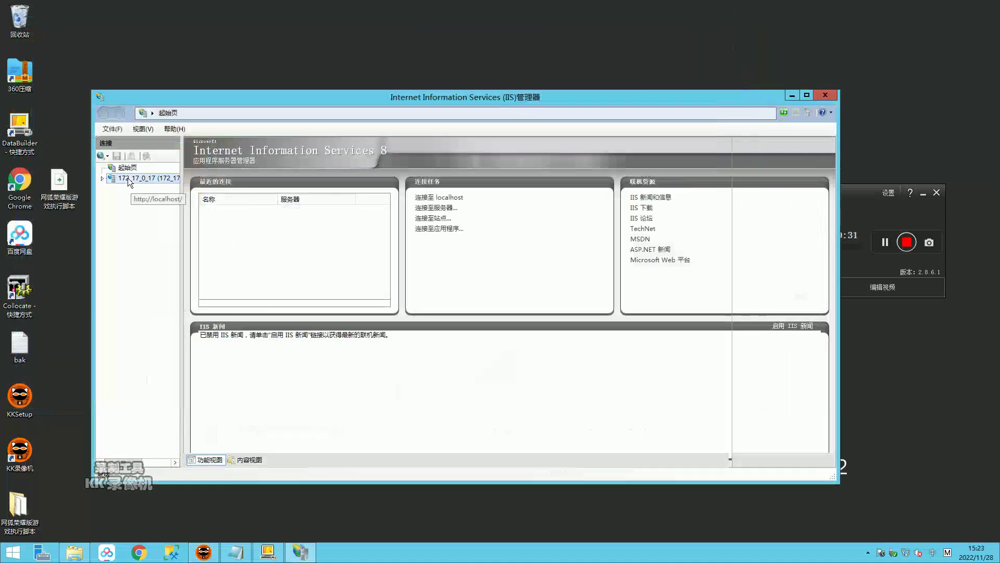
left_click(123, 202)
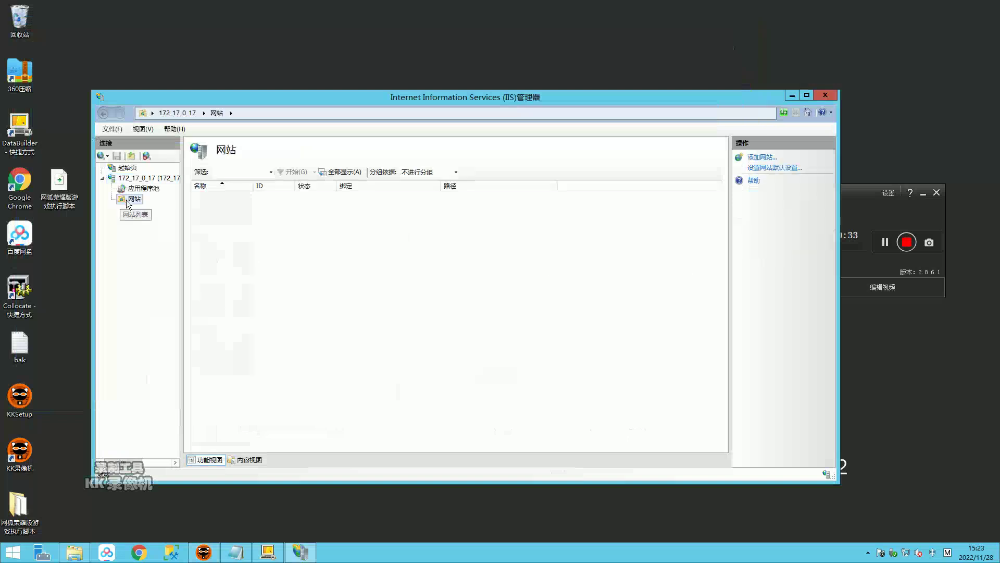
Step: Add a website named admin with physical path D:\web\RYAdmin
right_click(129, 200)
left_click(152, 201)
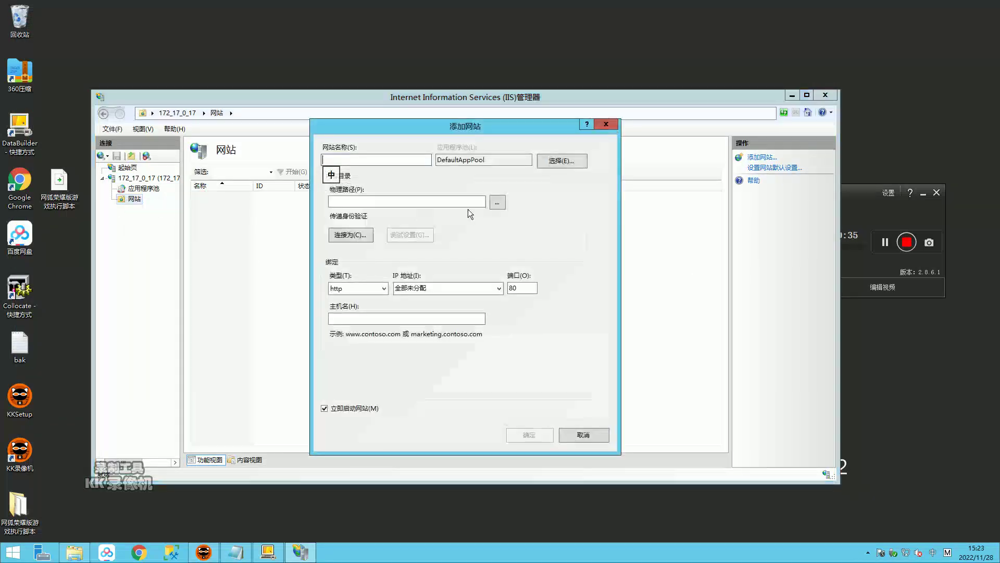
left_click(501, 202)
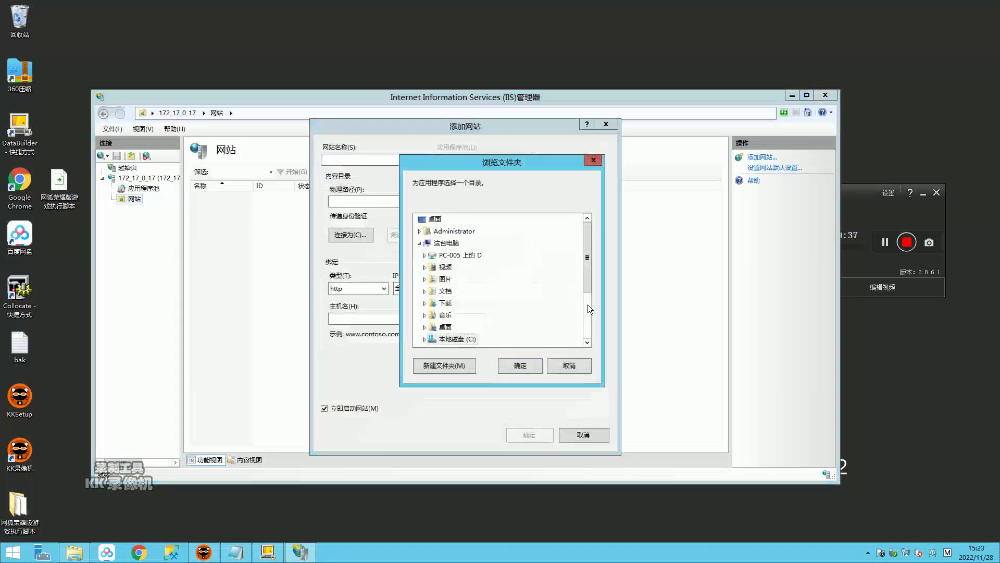
left_click(588, 304)
double_click(457, 267)
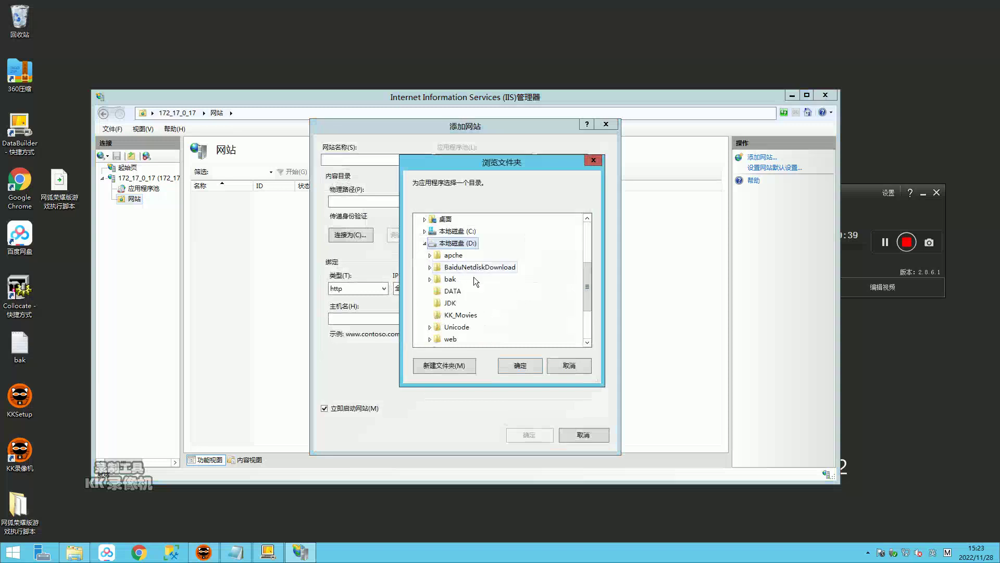
double_click(449, 340)
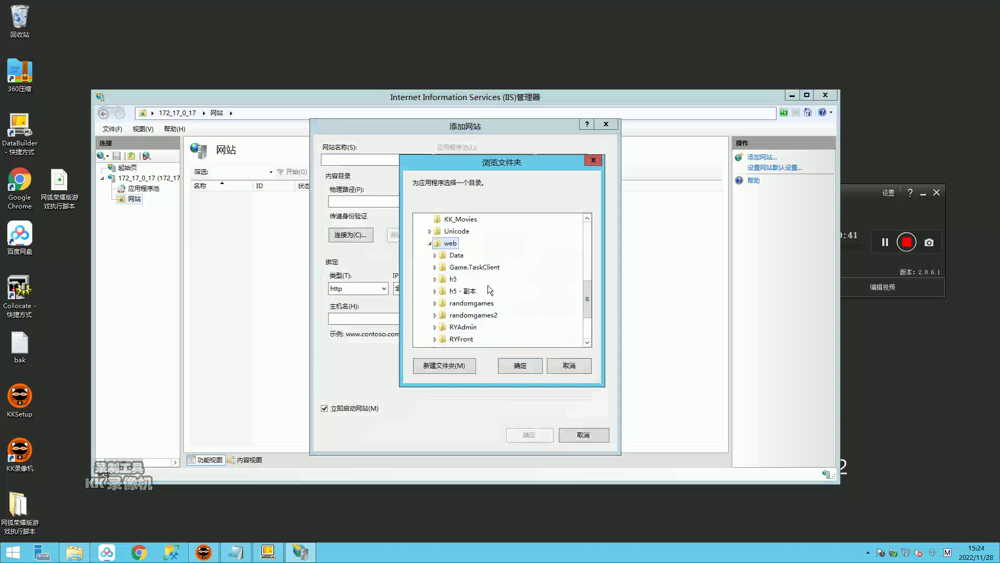
double_click(469, 328)
left_click(520, 366)
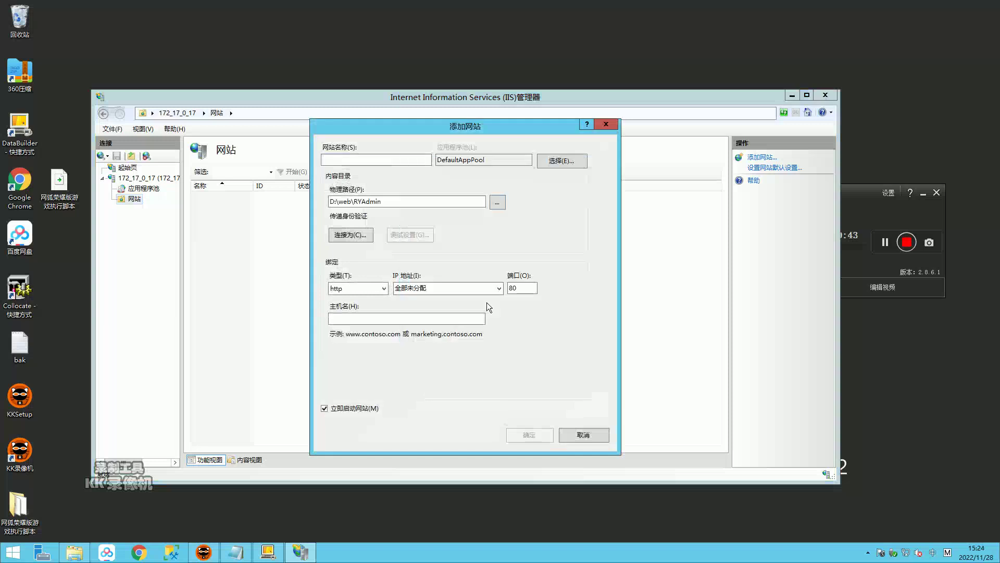
type("admin")
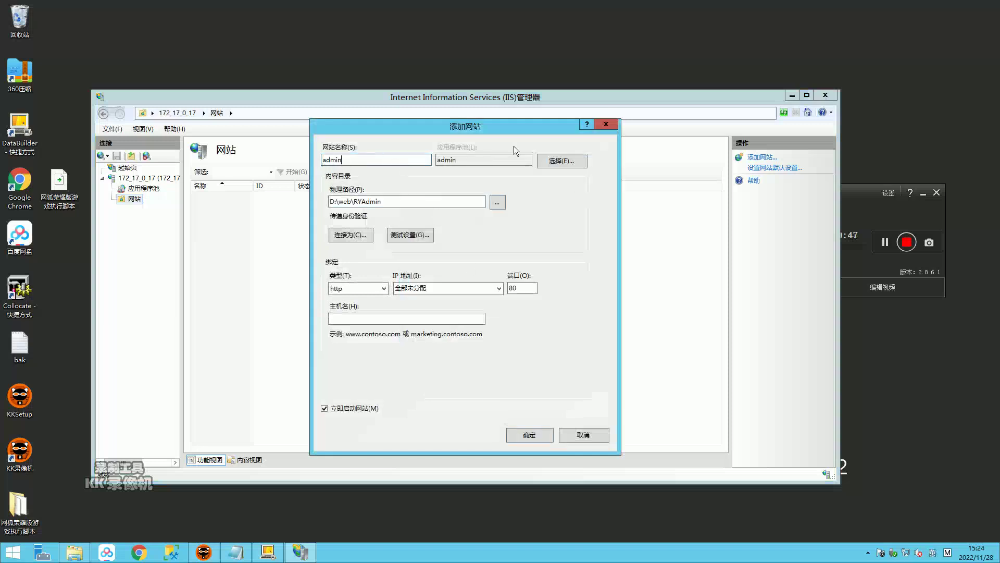
Step: Assign the .NET v4.5 application pool, set port 8099, and create the site
left_click(571, 162)
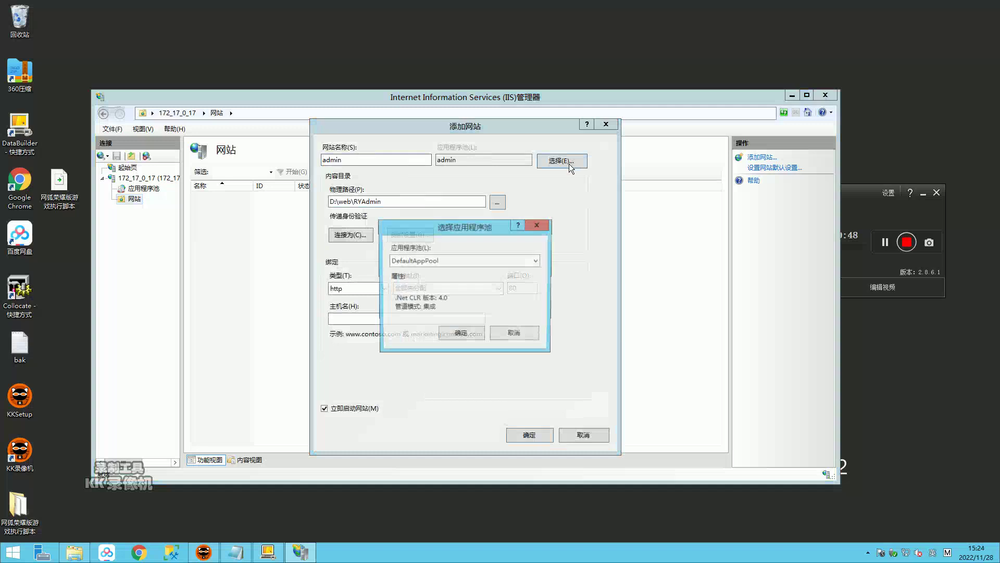
left_click(430, 263)
left_click(417, 289)
left_click(461, 334)
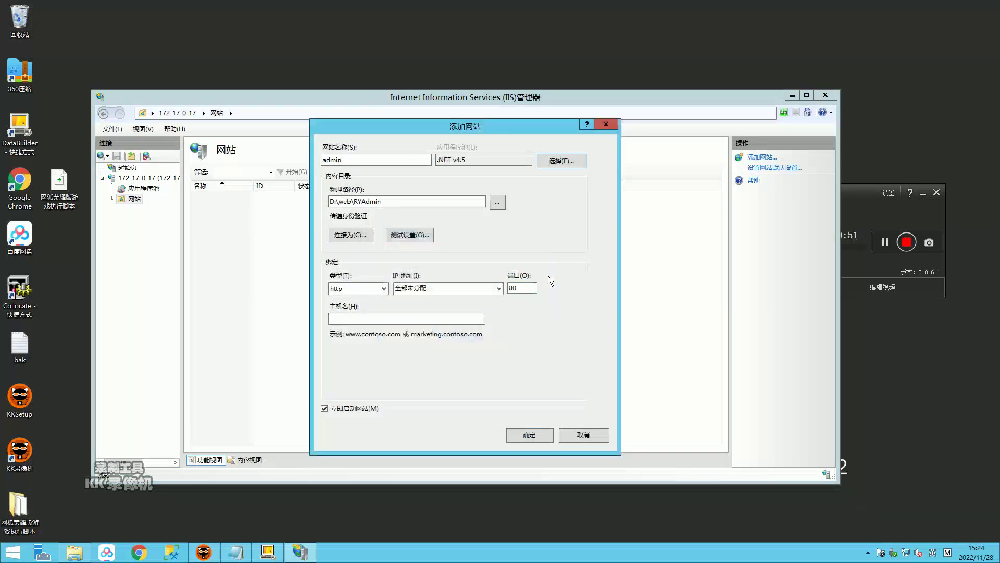
type("99")
key("Return")
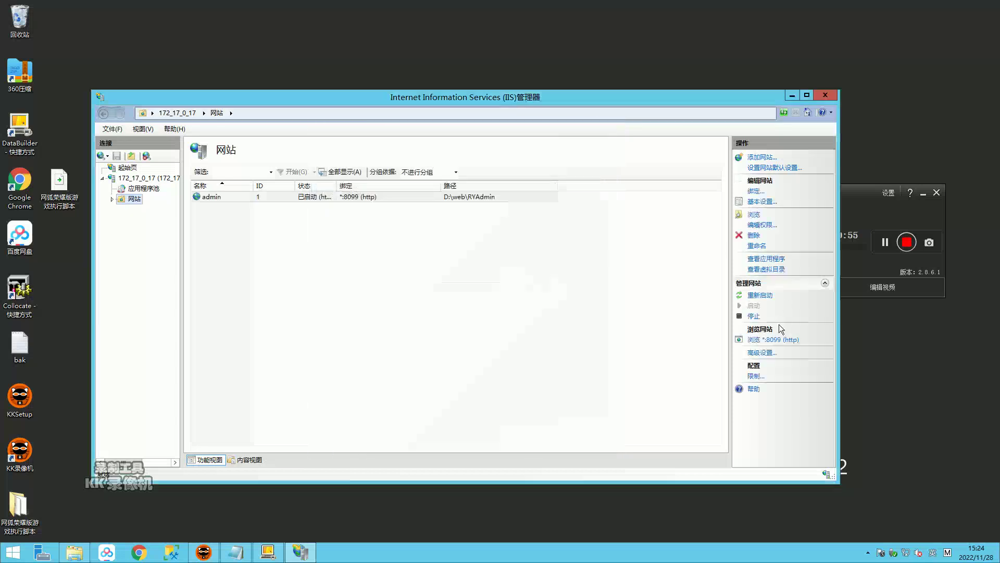
Step: Browse localhost:8099 in Chrome, see the CS0016 compilation error, and close Chrome
left_click(778, 340)
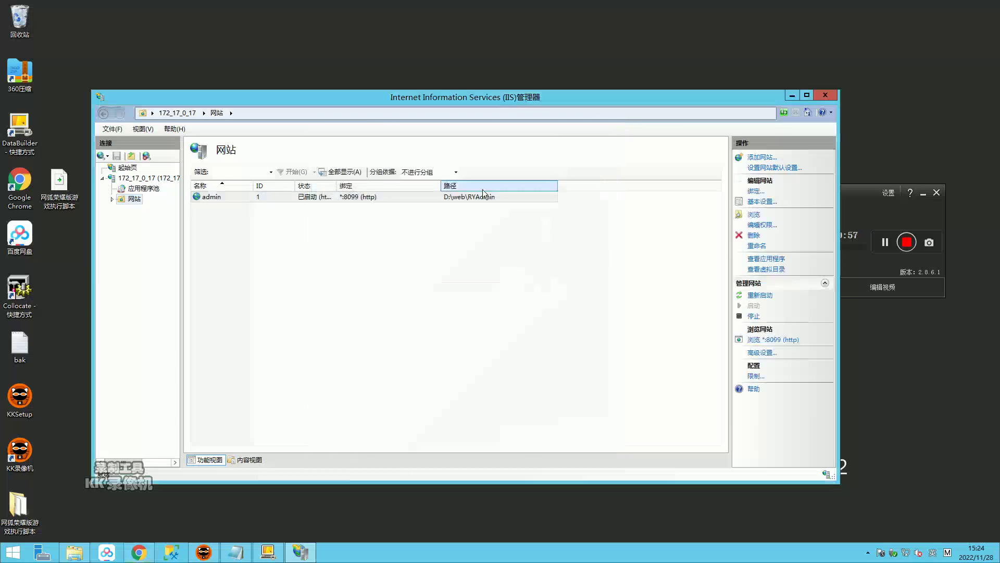
left_click(248, 56)
left_click_drag(246, 56, 483, 57)
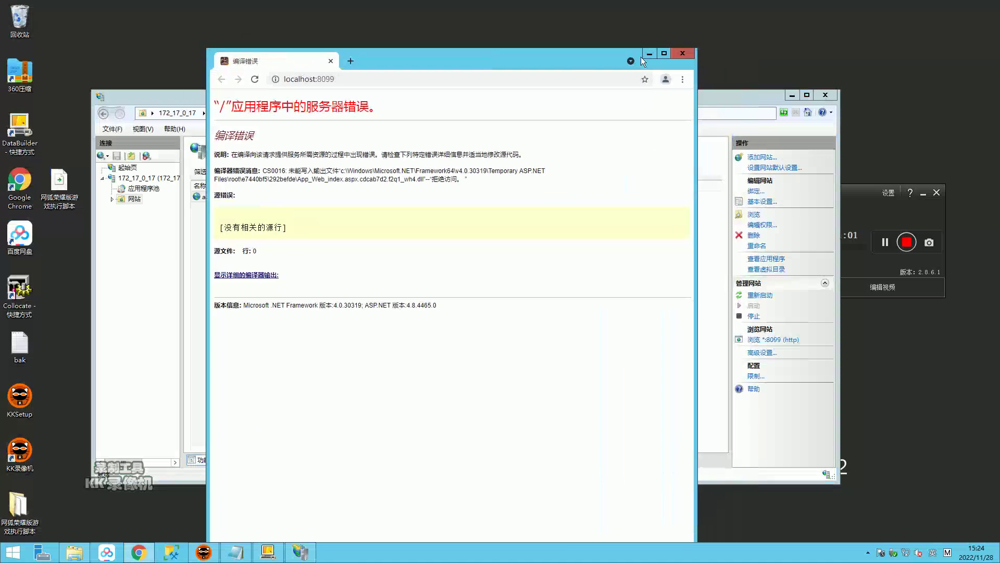
left_click(682, 53)
Step: Open the Security tab of the C:\Windows\Temp folder's properties
left_click(74, 552)
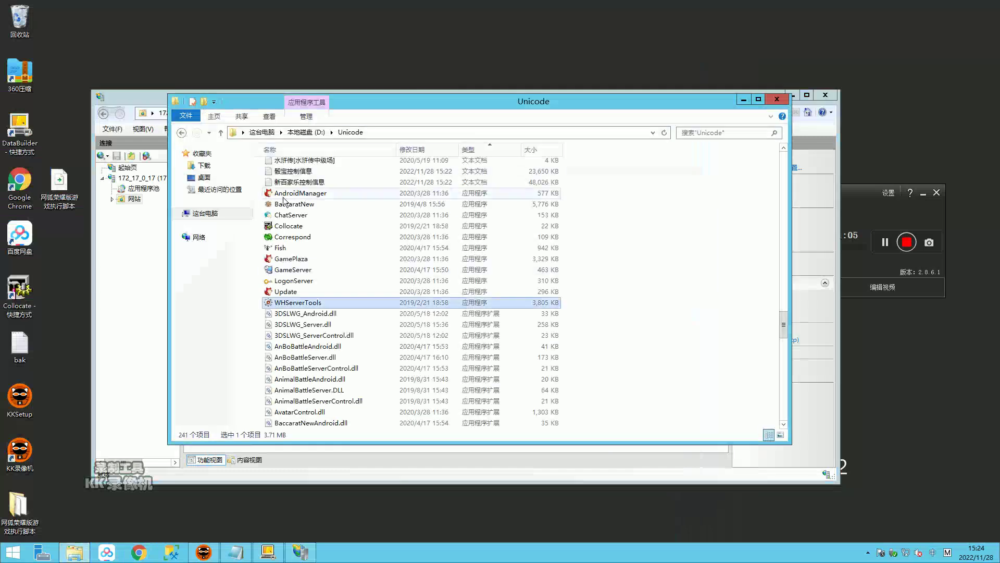
left_click(215, 214)
double_click(589, 261)
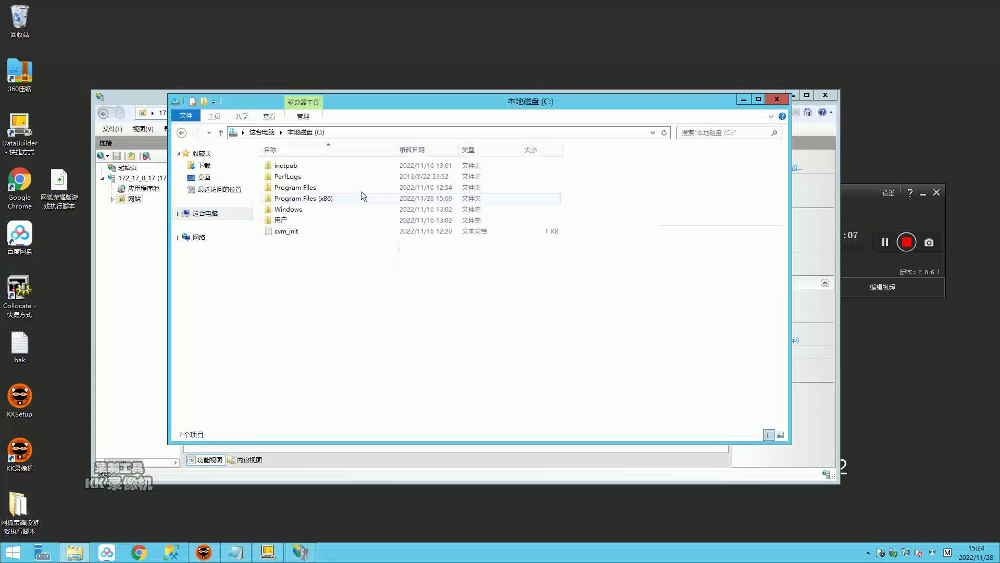
double_click(284, 209)
scroll(329, 338, "down", 17)
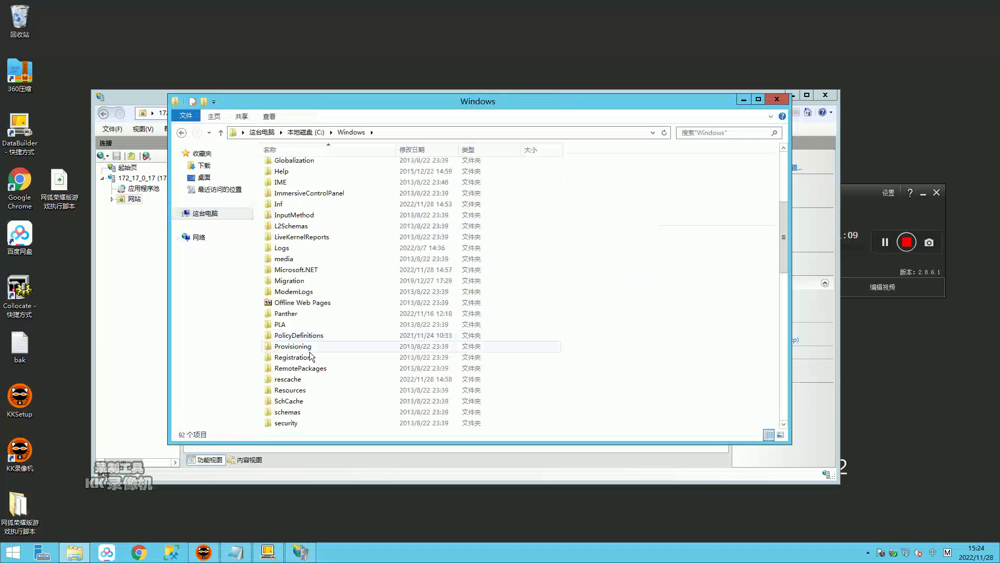
right_click(286, 226)
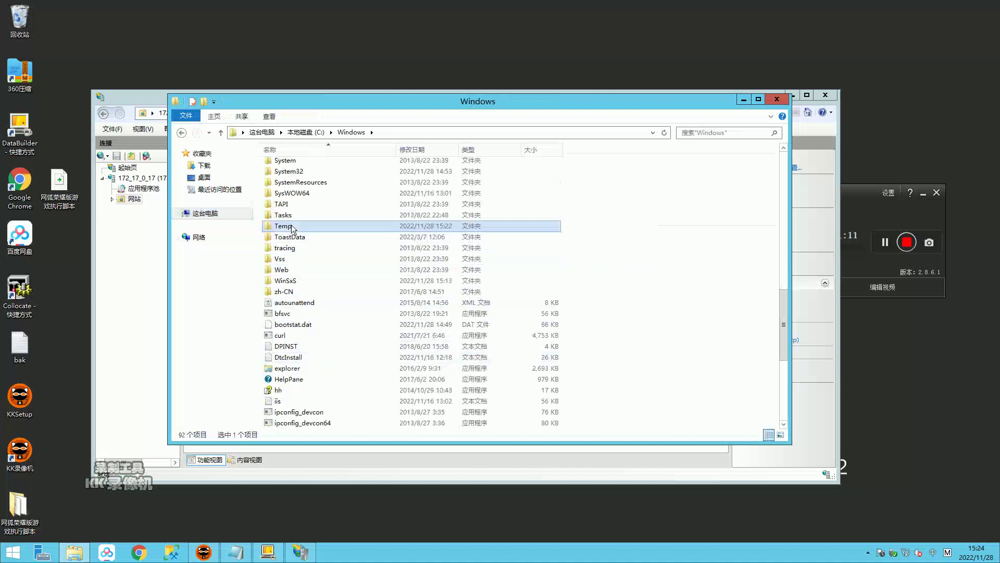
left_click(318, 479)
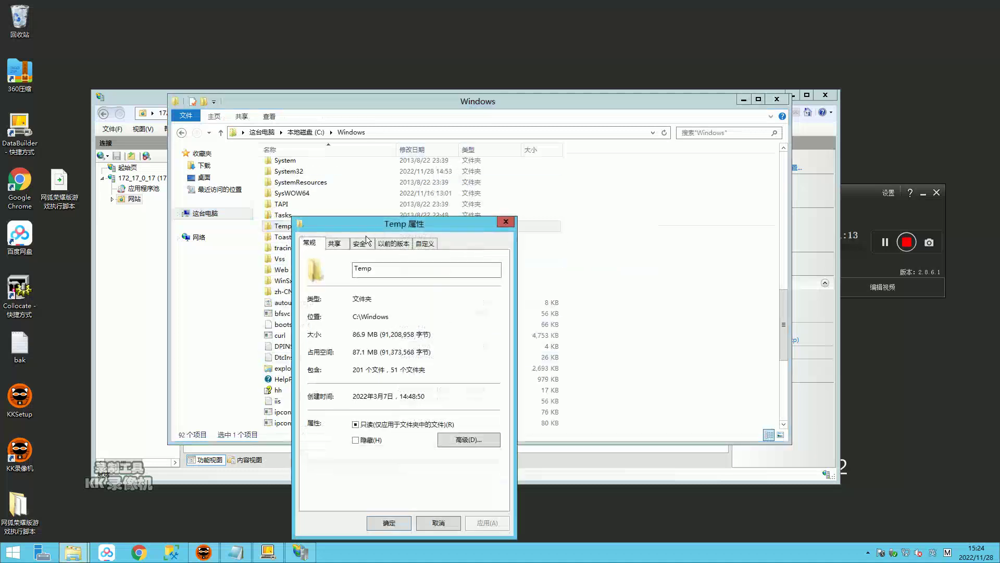
left_click(360, 243)
Step: Grant IIS_IUSRS Full control on Temp, accept the warning, and close Explorer
left_click(474, 356)
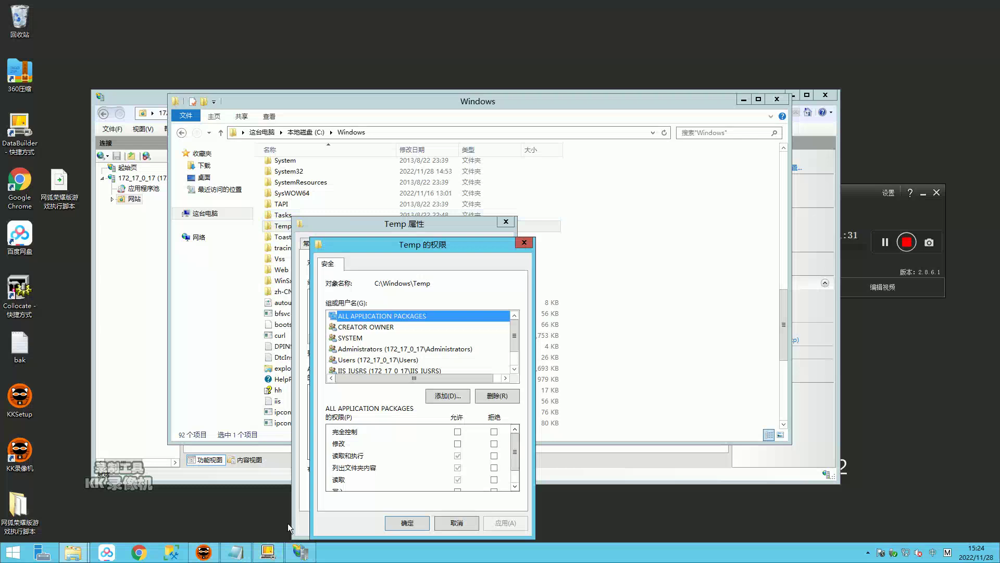
left_click(414, 371)
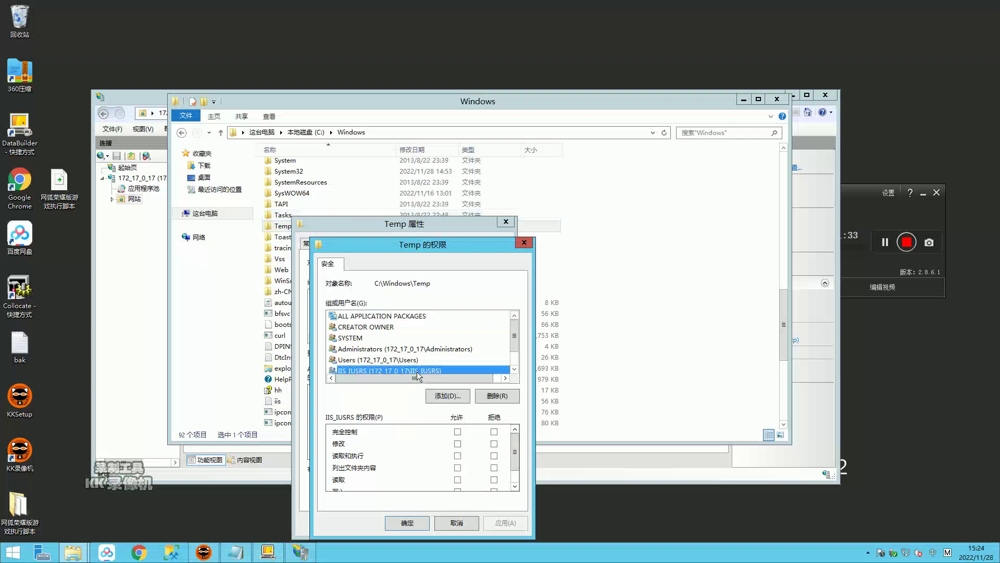
left_click(457, 432)
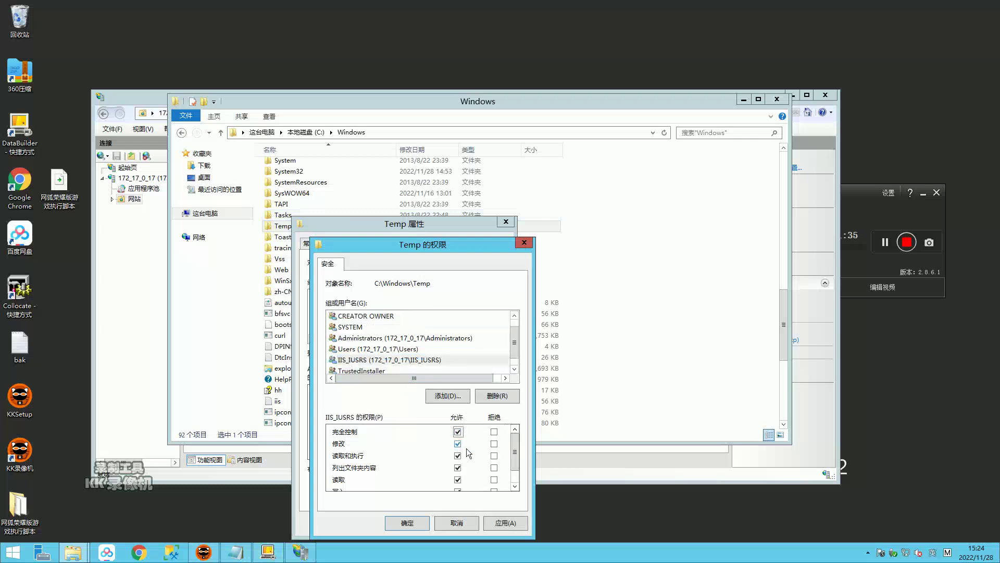
left_click(516, 522)
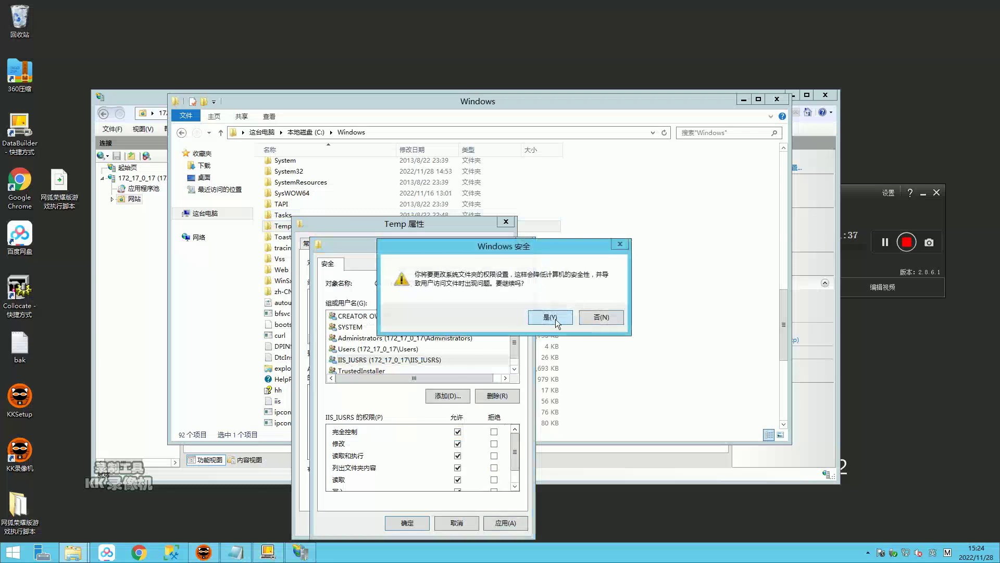
left_click(552, 319)
left_click(405, 521)
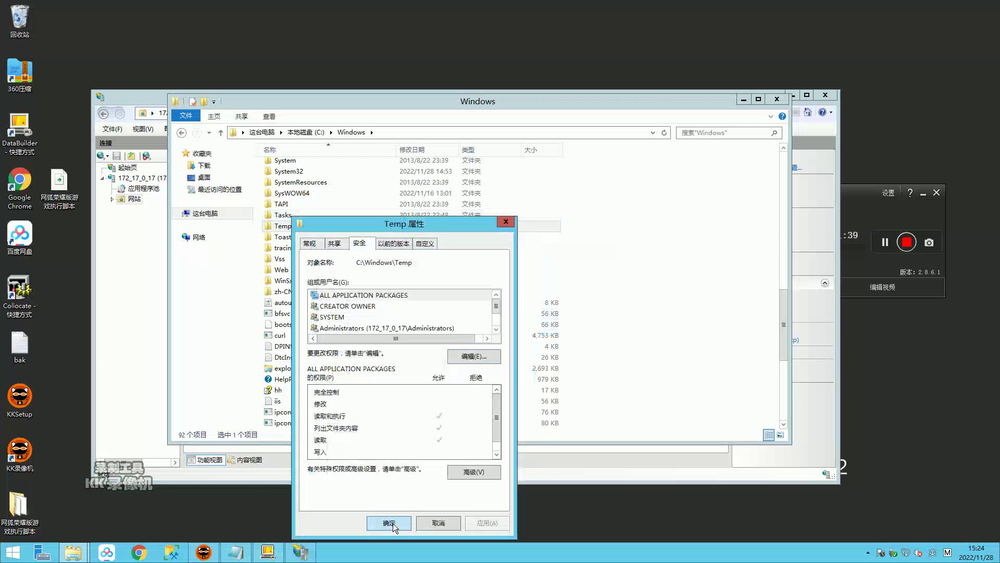
left_click(392, 523)
left_click(777, 99)
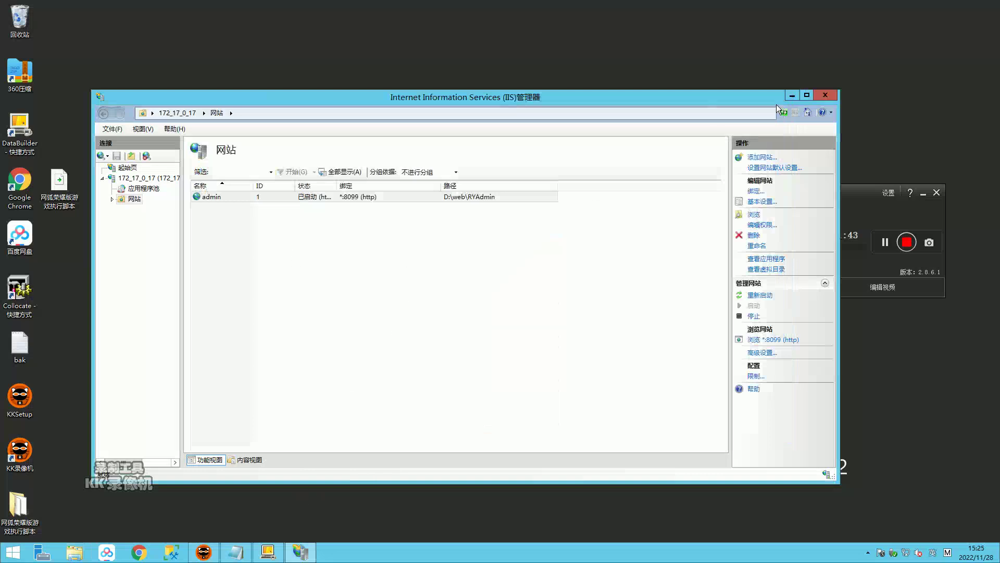
Step: Browse the admin site on port 8099 and start entering the login account name
left_click(117, 314)
left_click(342, 198)
left_click(781, 336)
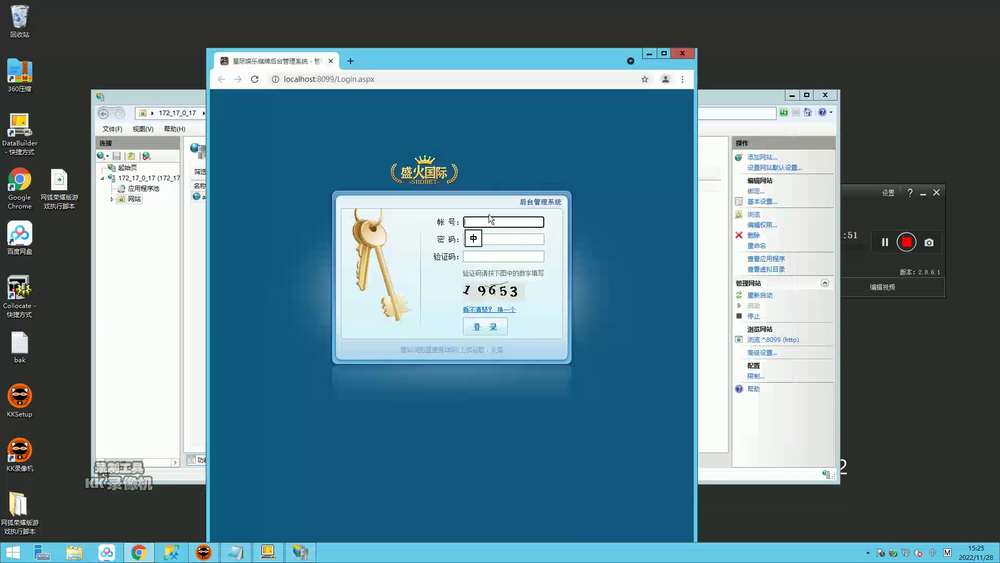
left_click(493, 219)
type("a")
key("shift")
Step: Finish the account name, enter the captcha, and log in to the admin backend
type("dmin")
key("Tab")
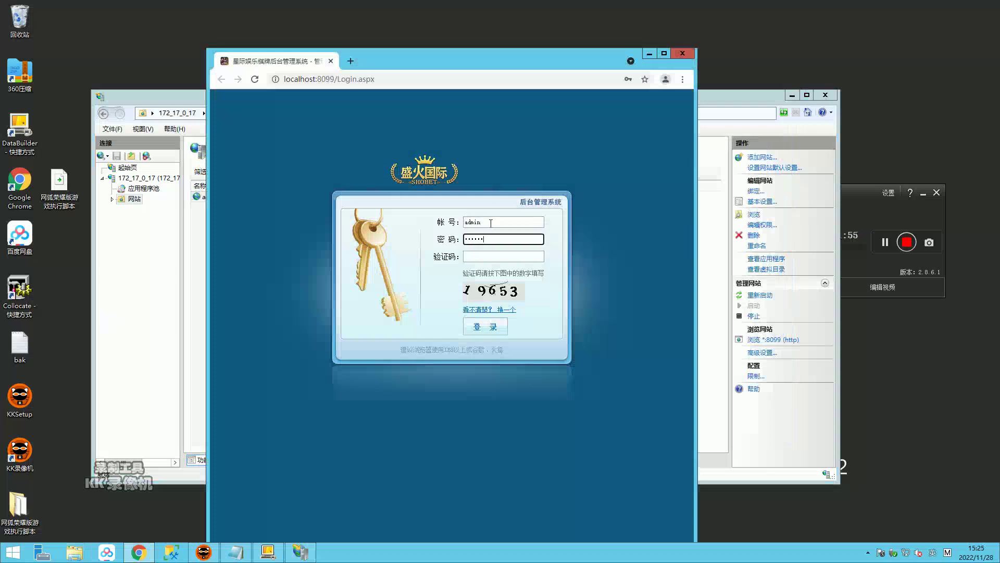
key("Tab")
type("1")
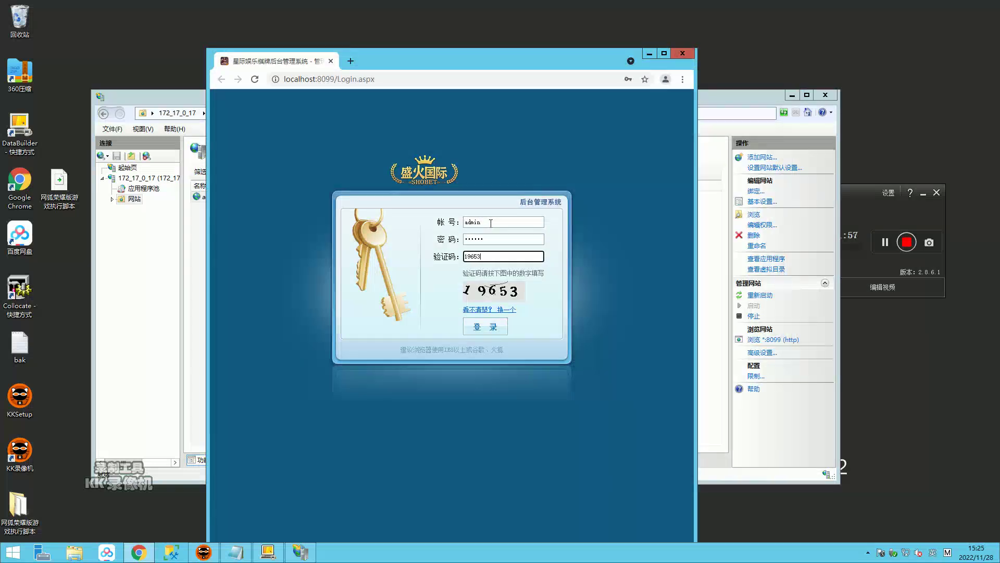
left_click(485, 327)
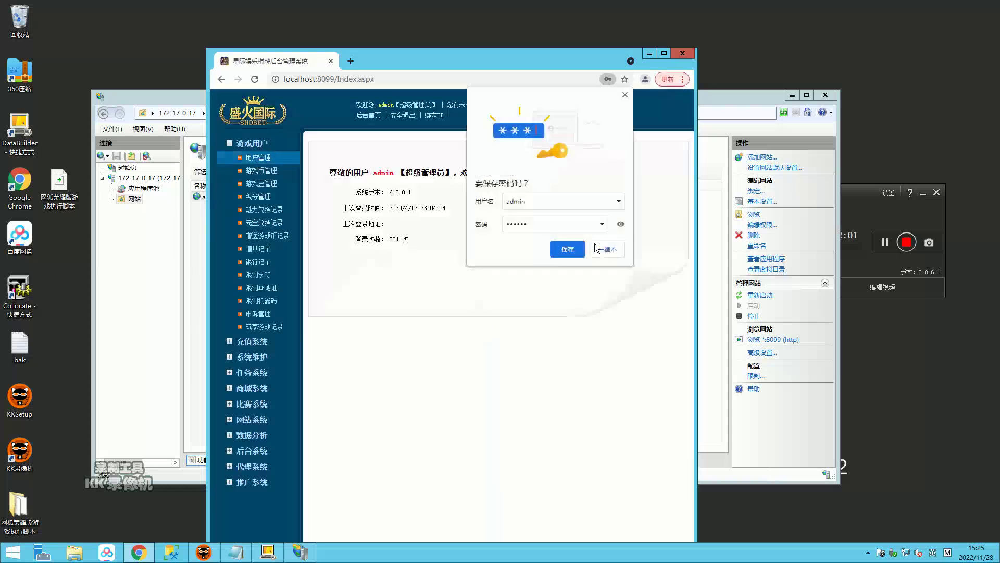
Step: Decline saving the password, view the 用户管理 user table widened, then close Chrome
left_click(582, 250)
left_click(250, 161)
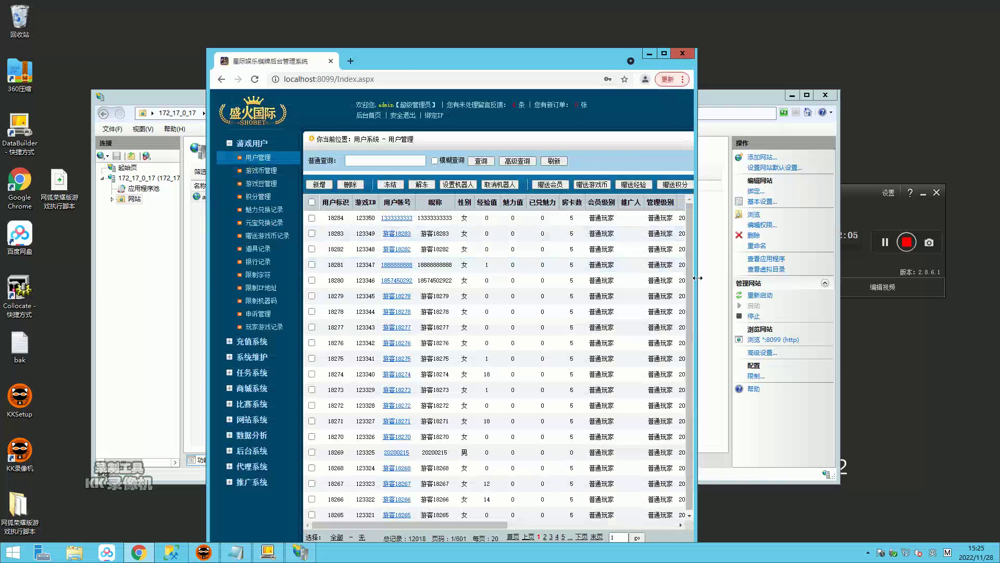
left_click_drag(697, 277, 904, 278)
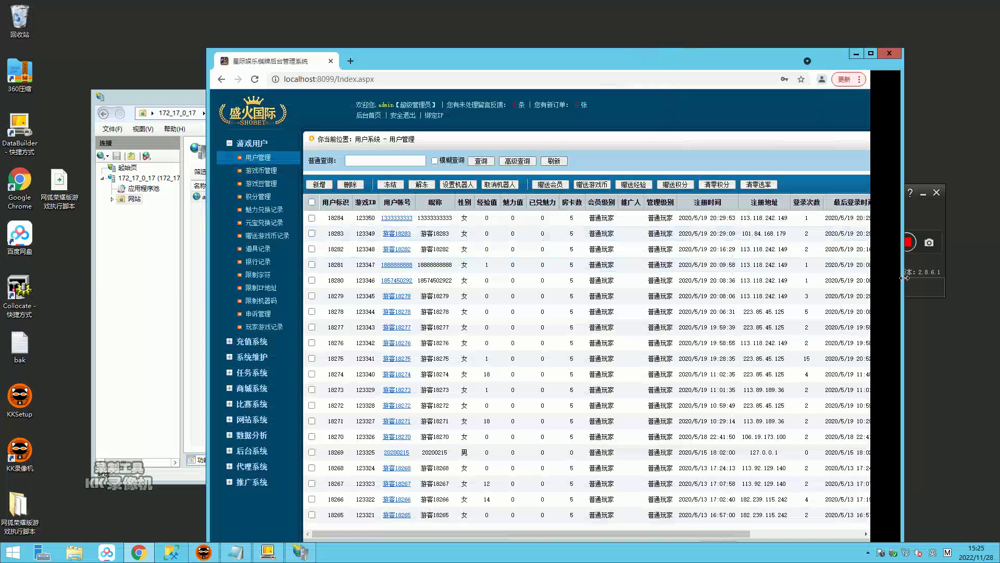
left_click(886, 55)
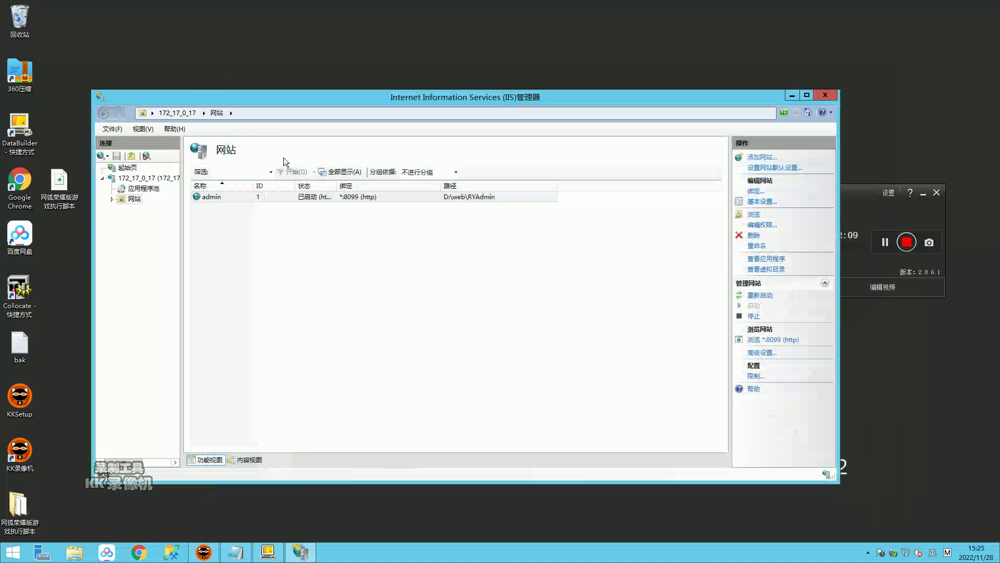
Step: Add a new website with physical path D:\web\RYFront
right_click(134, 200)
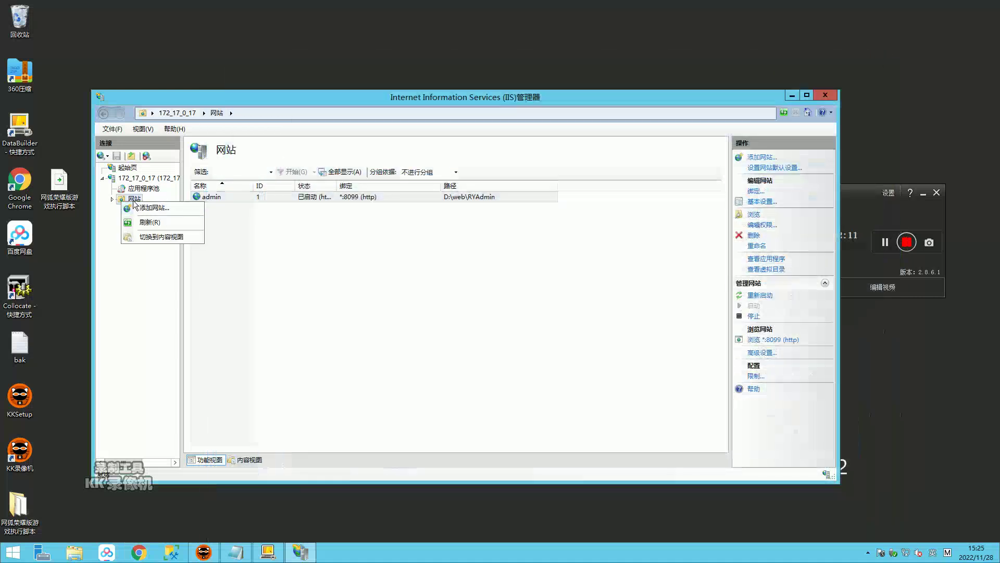
left_click(138, 207)
left_click(498, 203)
left_click(587, 308)
double_click(457, 267)
scroll(489, 311, "down", 2)
double_click(450, 267)
double_click(458, 340)
left_click(516, 366)
Step: Name the site web, use the .NET v4.5 pool, and create it on port 88
left_click(365, 160)
type("web")
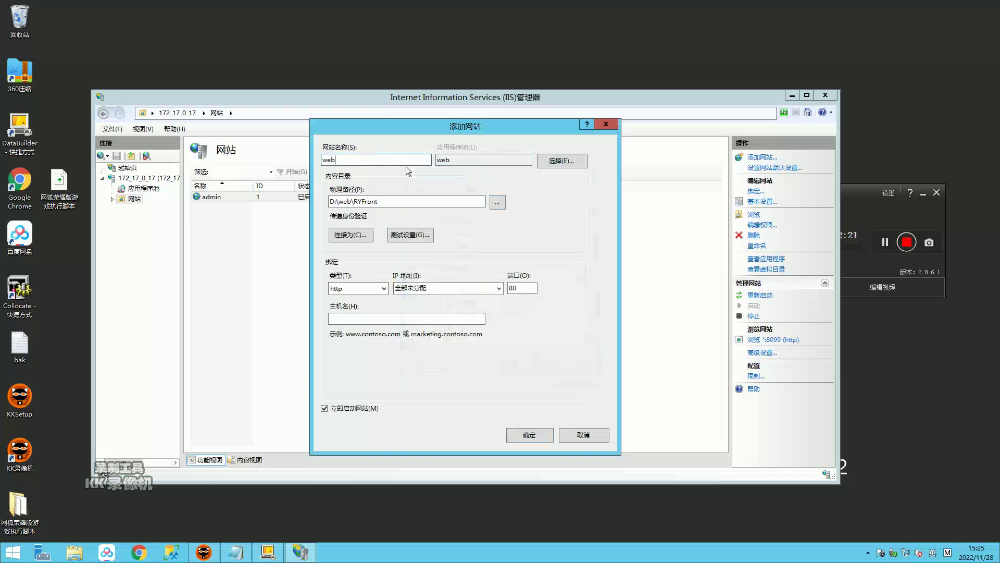
left_click(562, 160)
left_click(464, 260)
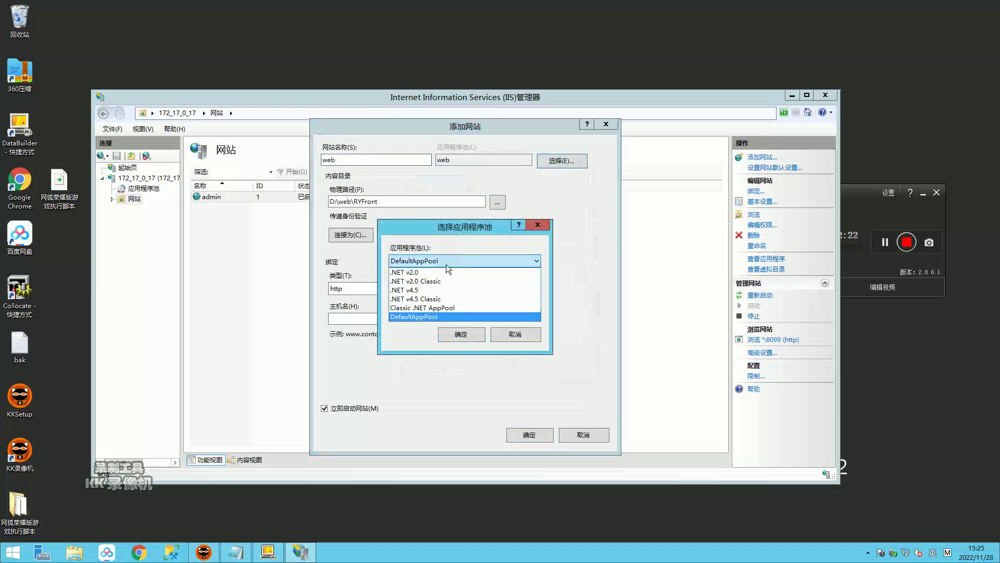
left_click(423, 290)
left_click(462, 335)
type("88")
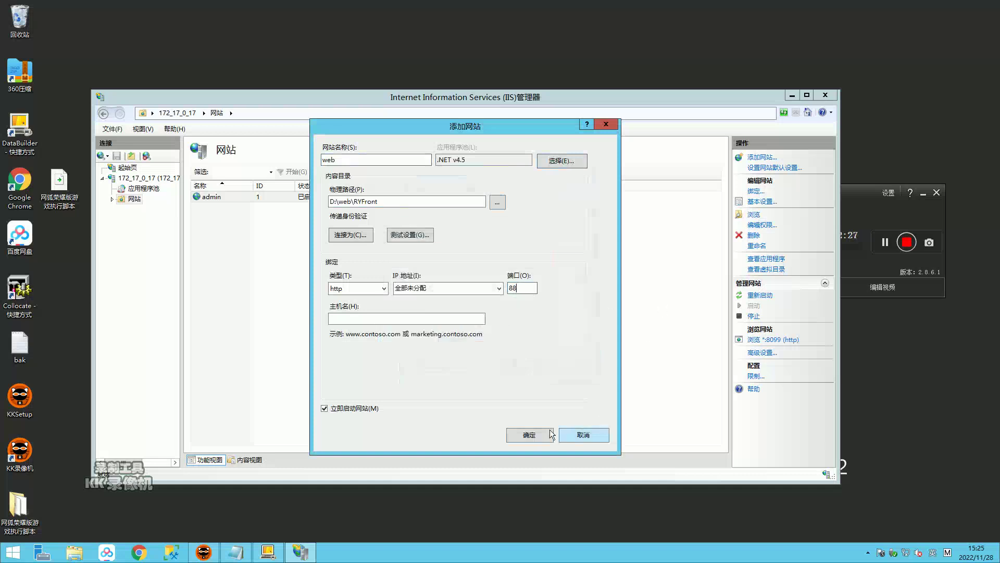
left_click(535, 434)
left_click(754, 215)
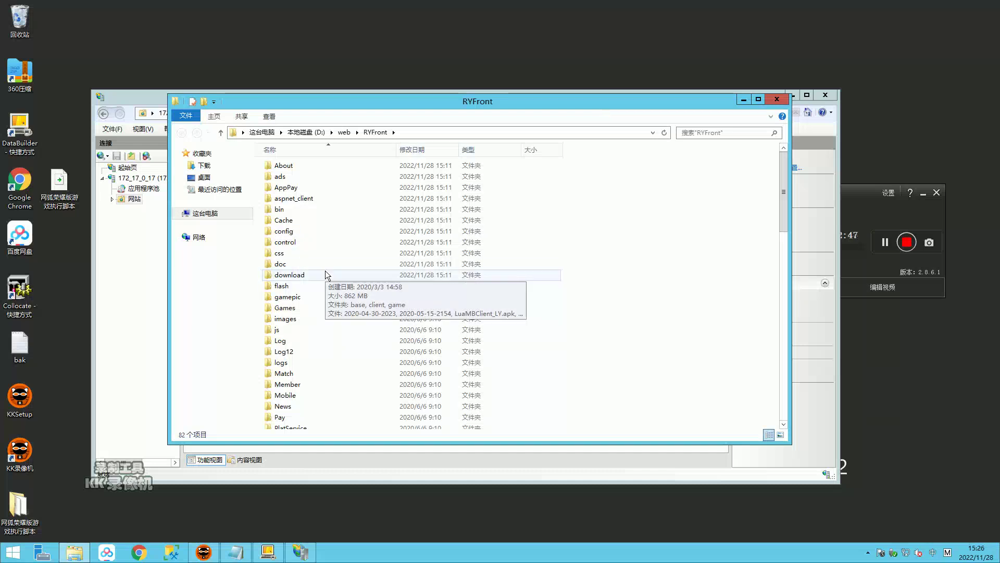
Step: Go to RYFront's control\src folder and edit project.d89d0.js with Notepad++
double_click(287, 242)
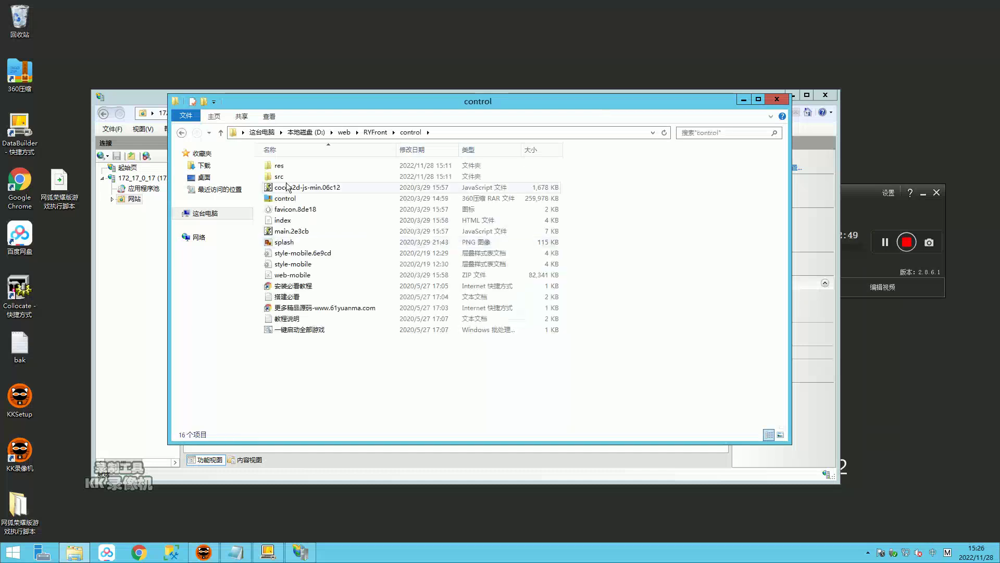
double_click(281, 178)
right_click(303, 167)
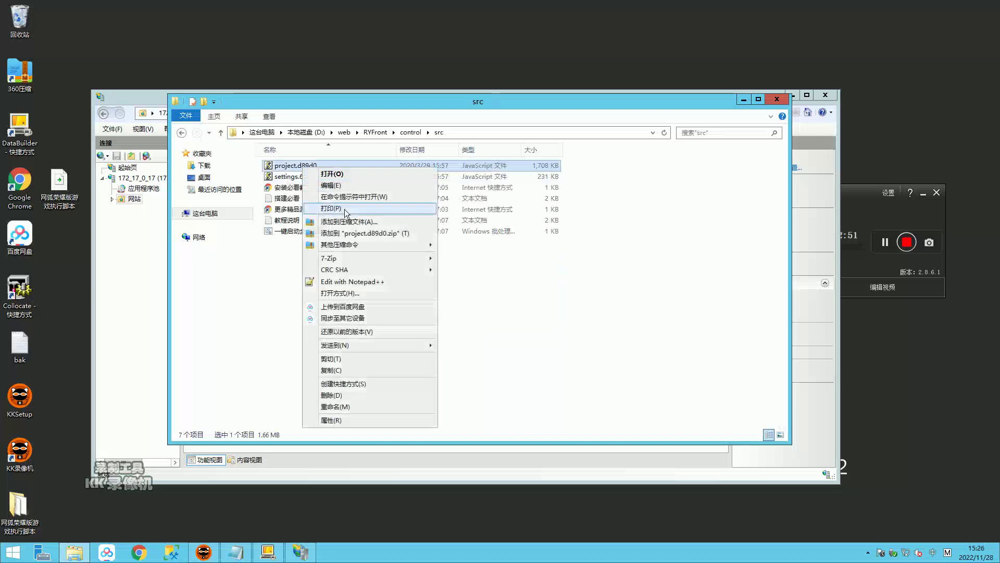
left_click(343, 281)
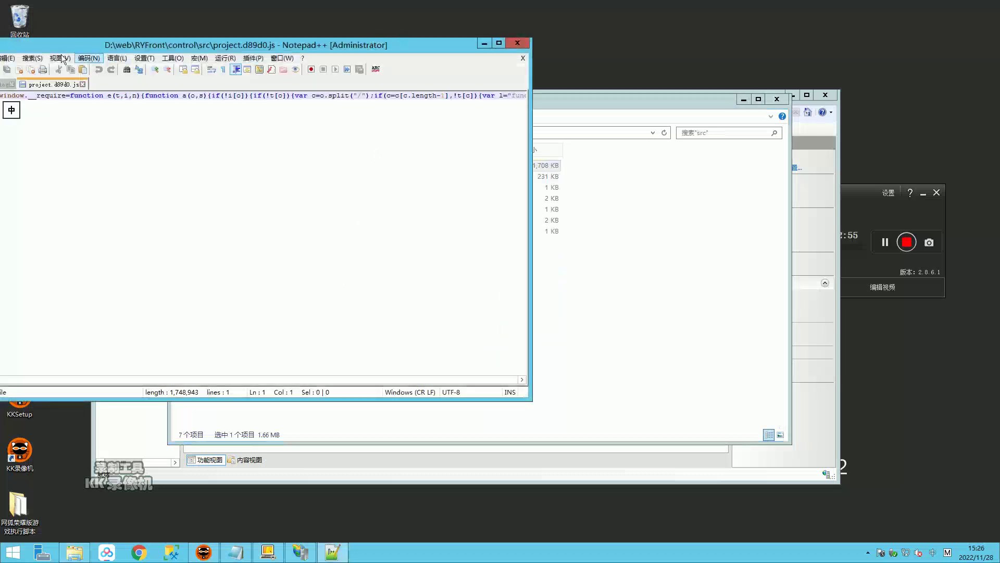
Step: Turn on 自动换行 word wrap from the View menu
left_click(10, 58)
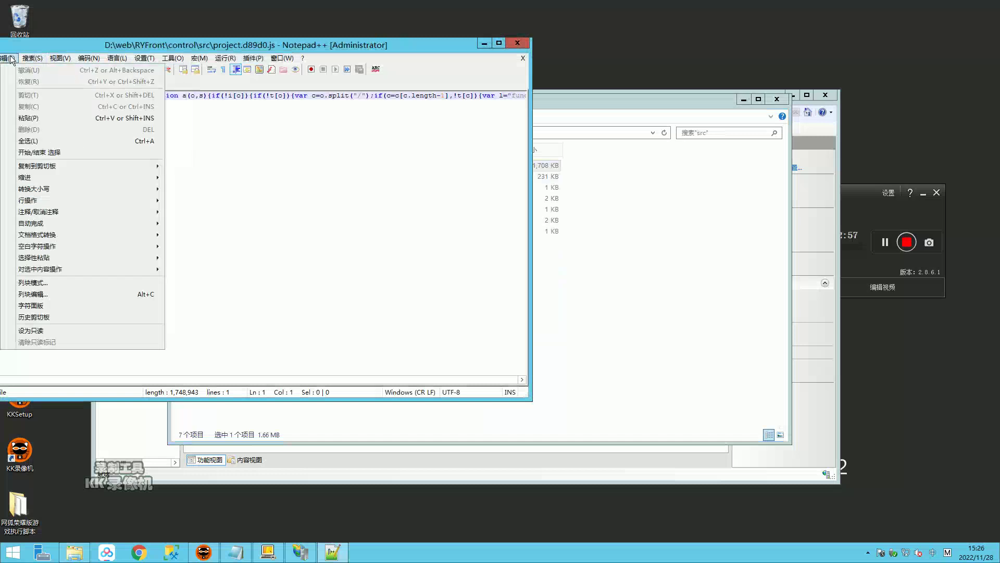
mouse_move(32, 59)
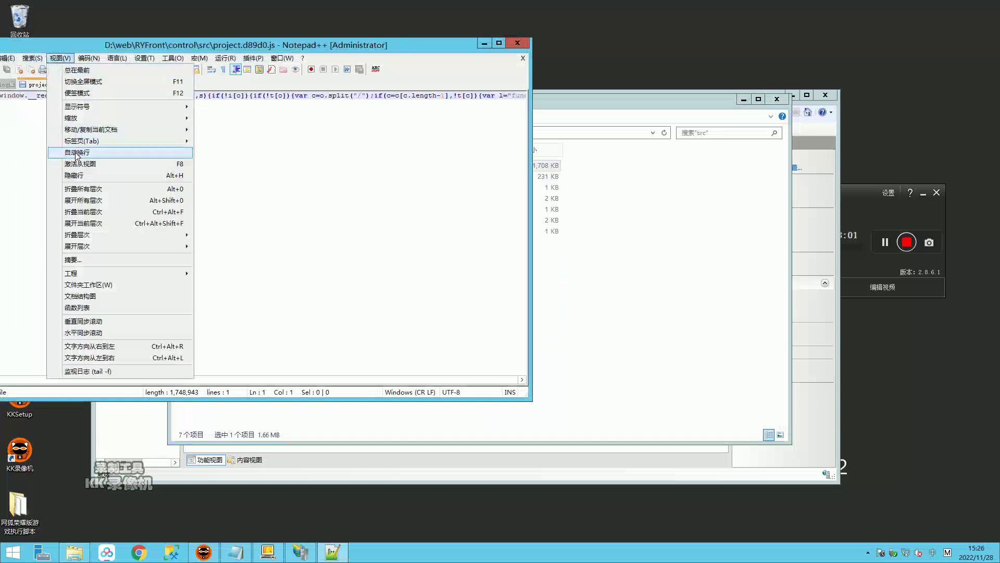
left_click(76, 153)
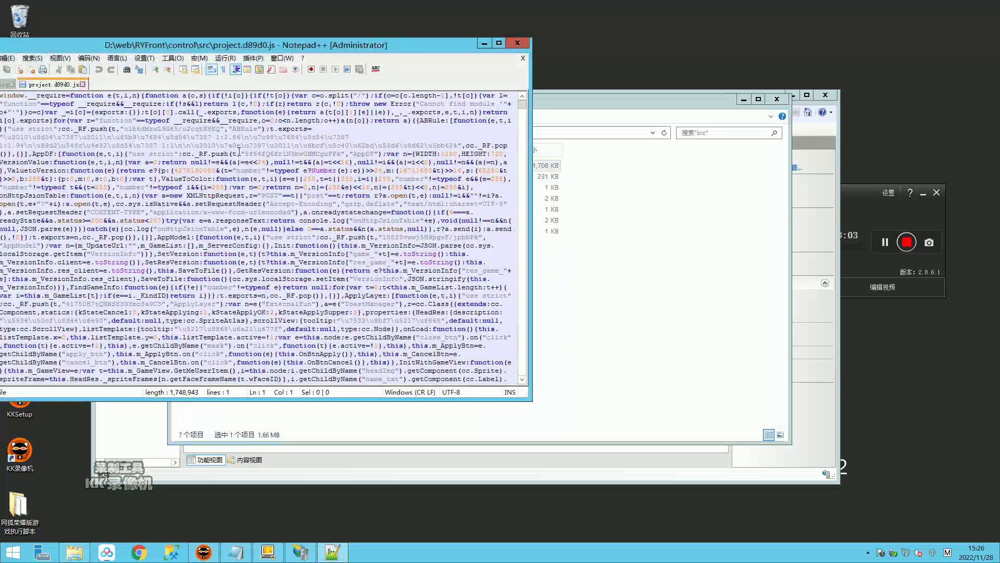
Step: Find 8600 in the current file and select the LOGONSERVER IP 47.115.161.130
key("ctrl+f")
type("8600")
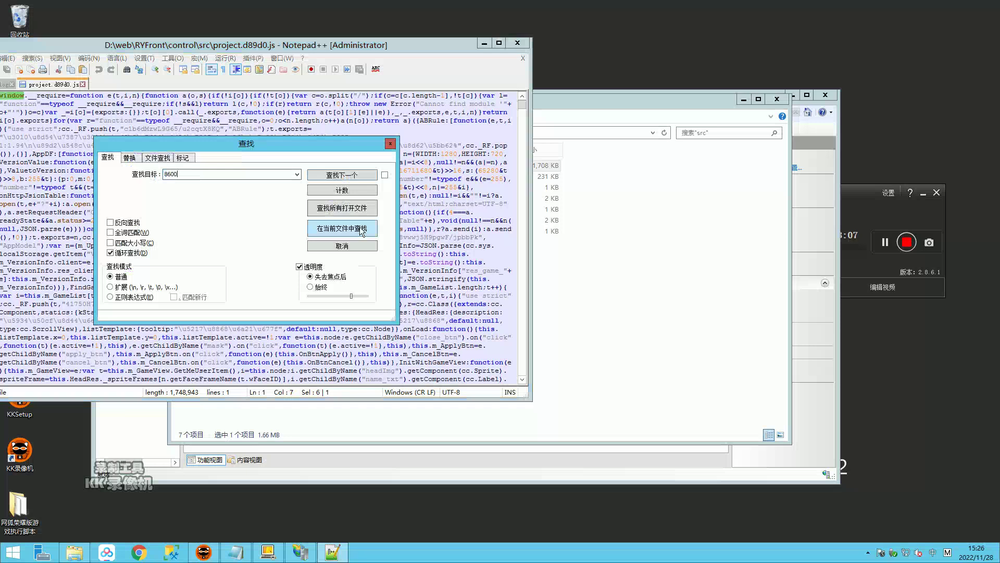
left_click(340, 228)
double_click(329, 317)
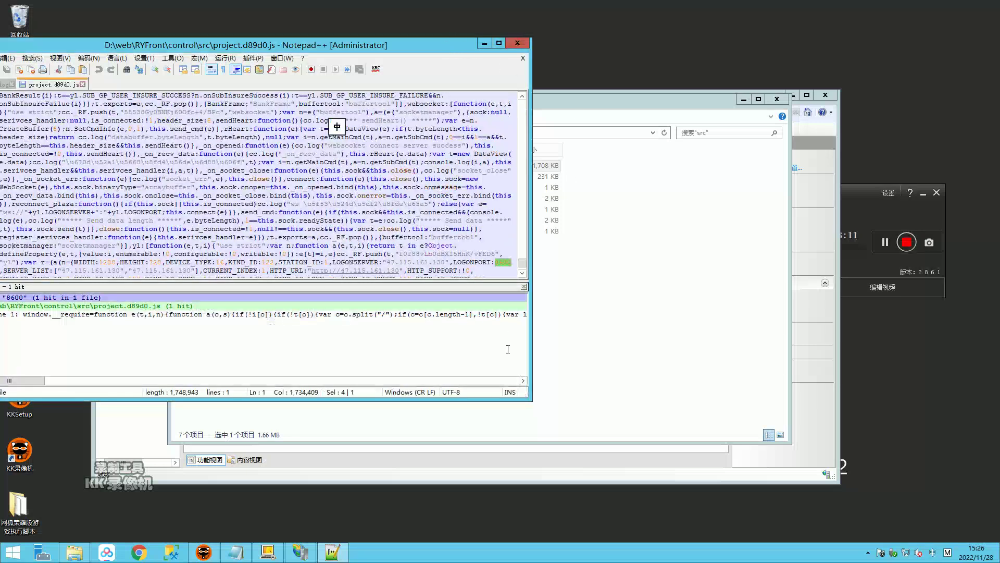
left_click_drag(445, 262, 393, 262)
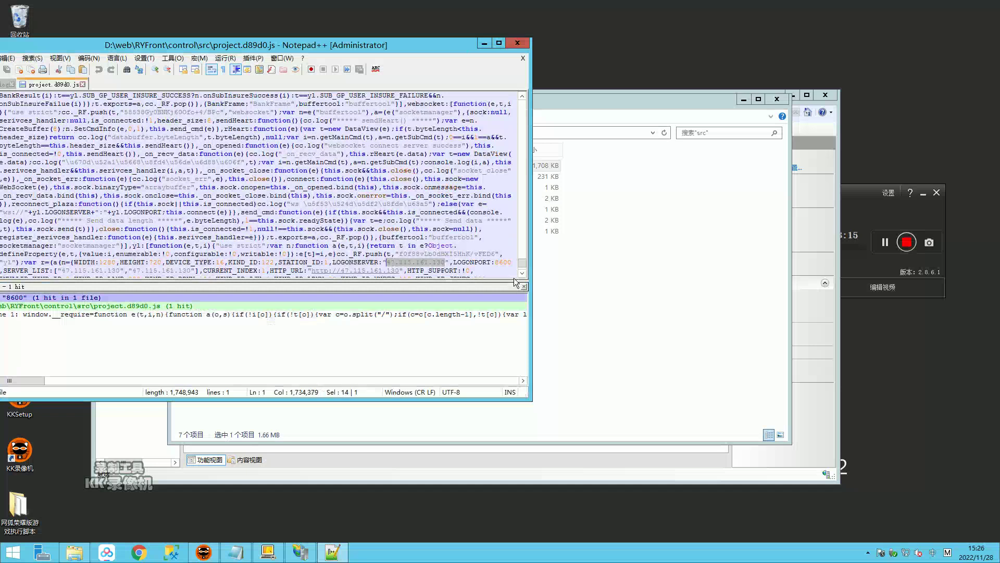
Step: Set up replacing 47.115.161.130 with 101.35.143.125 on the 文件查找 Find in Files tab
key("ctrl+h")
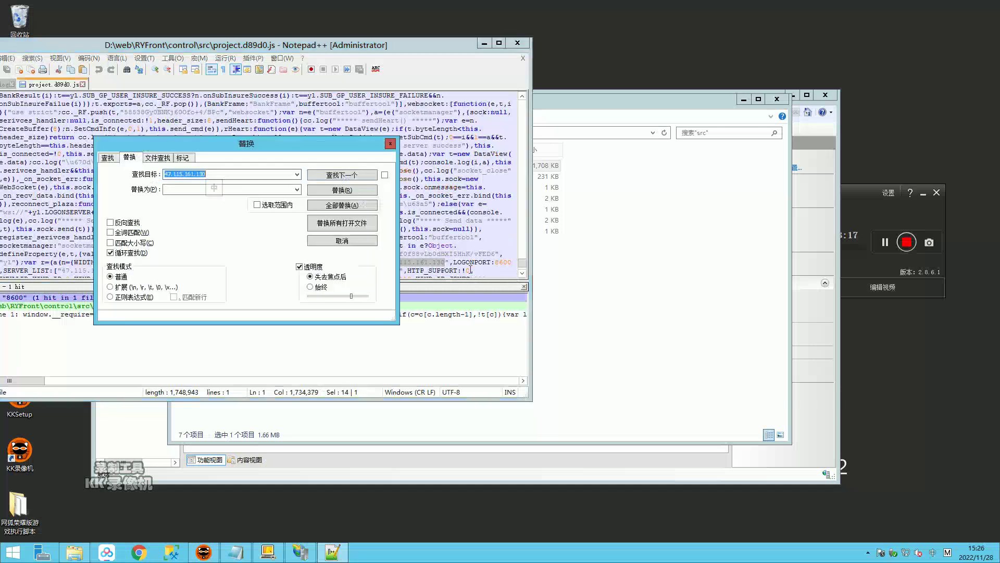
key("Tab")
type("10")
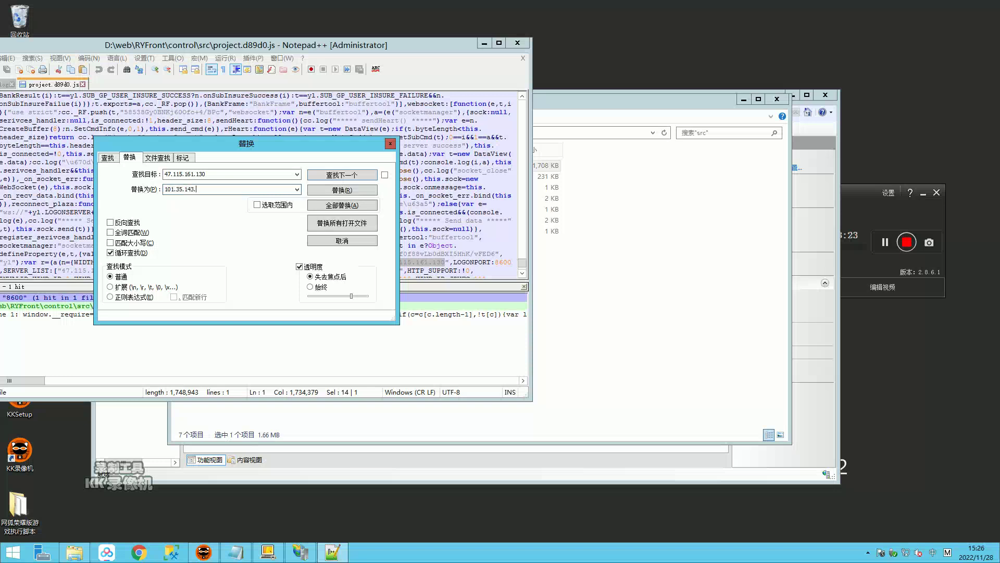
left_click(152, 159)
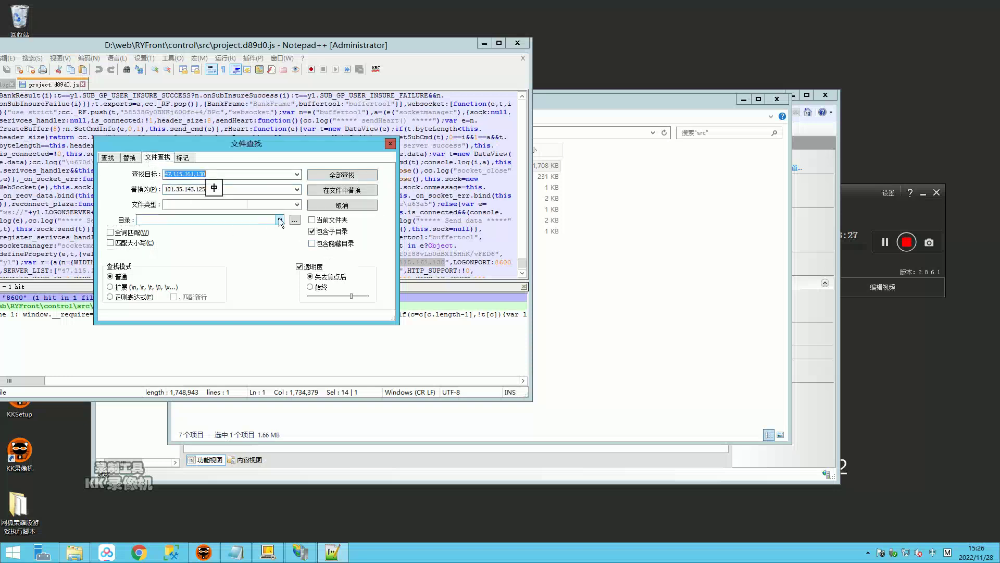
Step: Copy the D:\web\RYFront folder path from Explorer's address bar
left_click(660, 281)
left_click(367, 133)
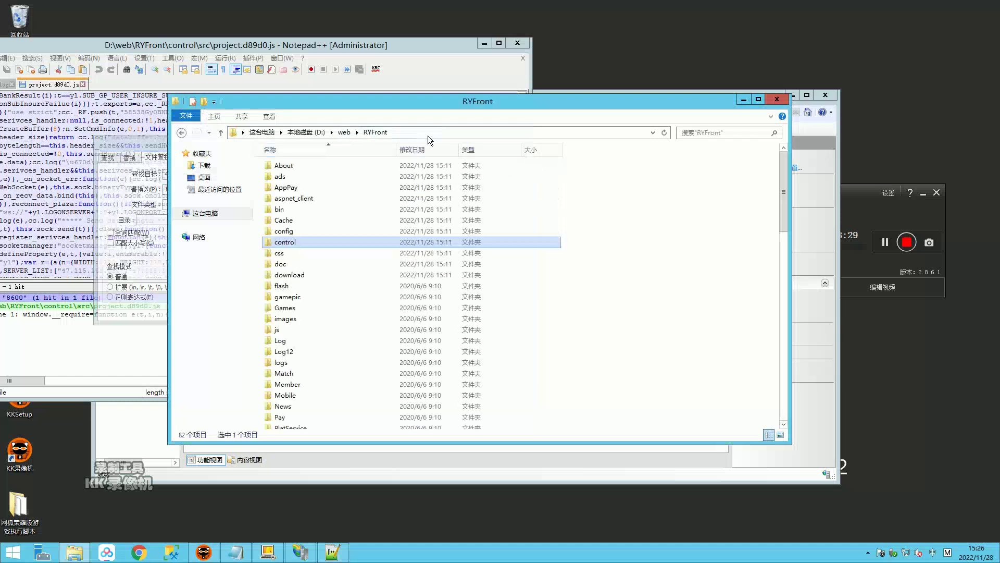
left_click(432, 135)
Step: Target D:\web\RYFront in Find in Files and confirm replacing 47.115.161.130 with 101.35.143.125 everywhere
left_click(151, 221)
key("ctrl+v")
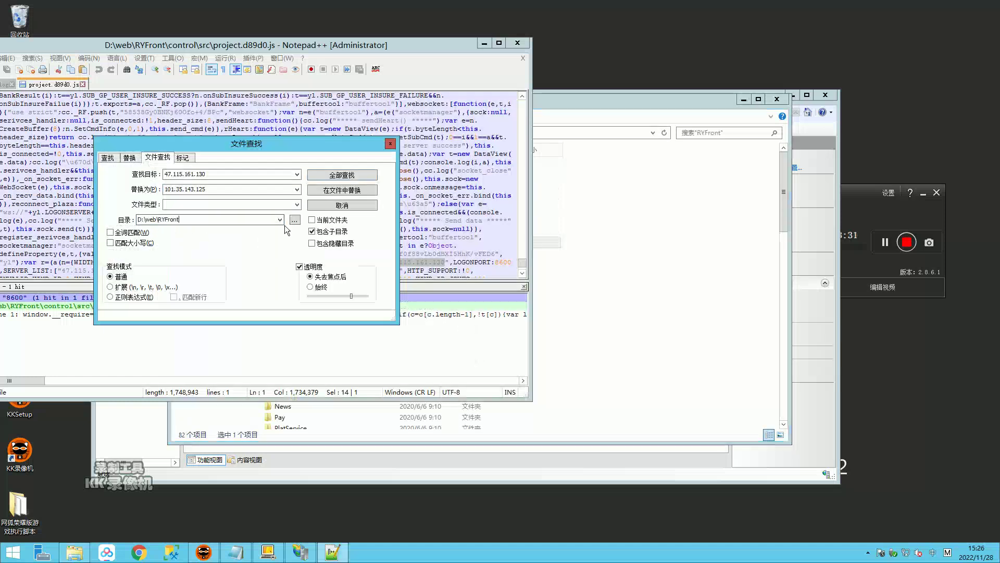
left_click(342, 190)
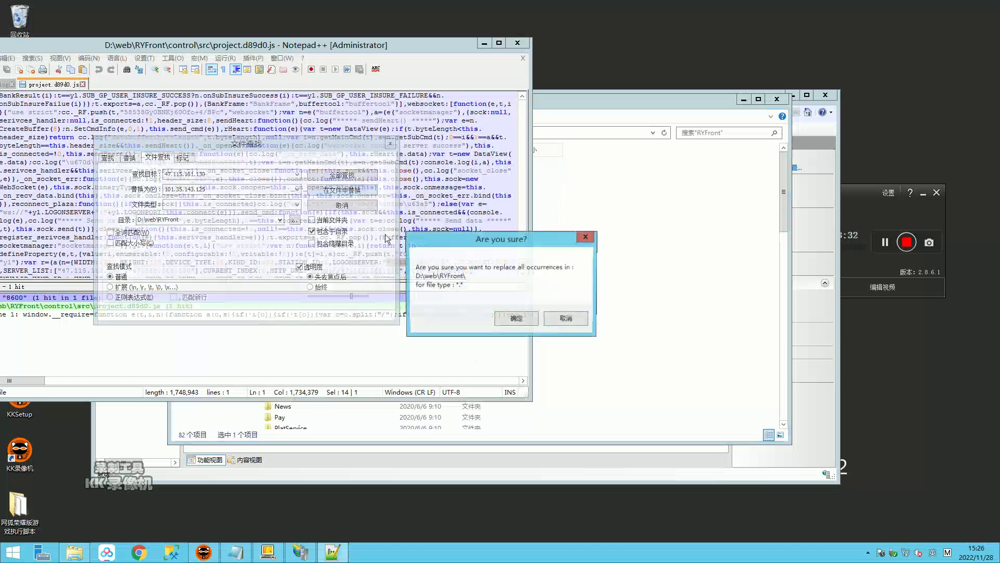
left_click(509, 320)
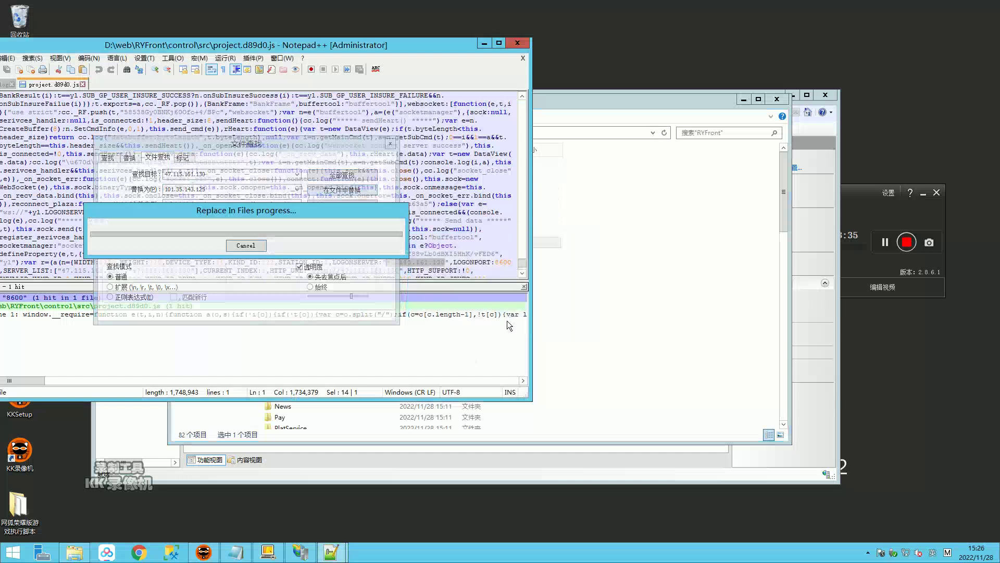